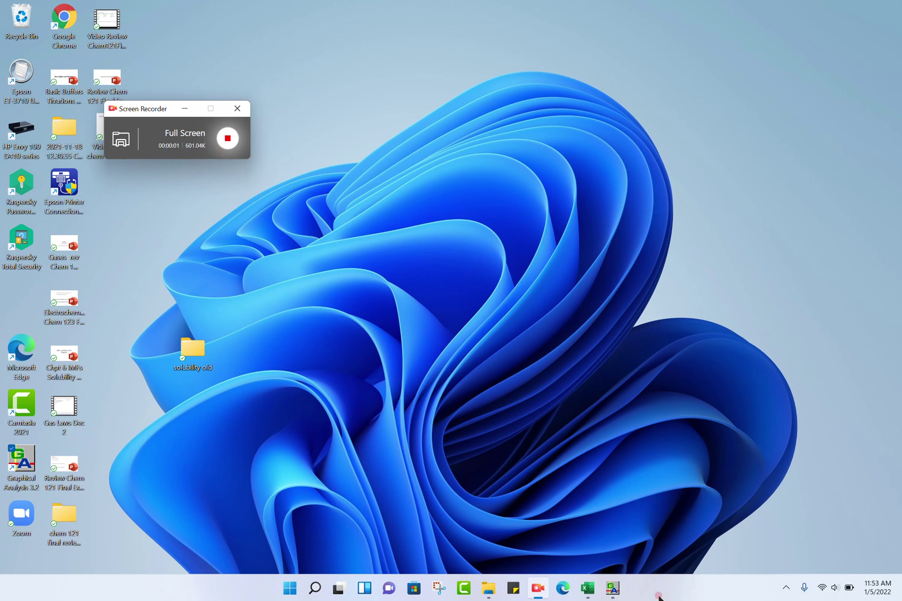
# Step: Bring Graphical Analysis to the front, showing the eight-point X–Y data table and its graph
pyautogui.click(616, 585)
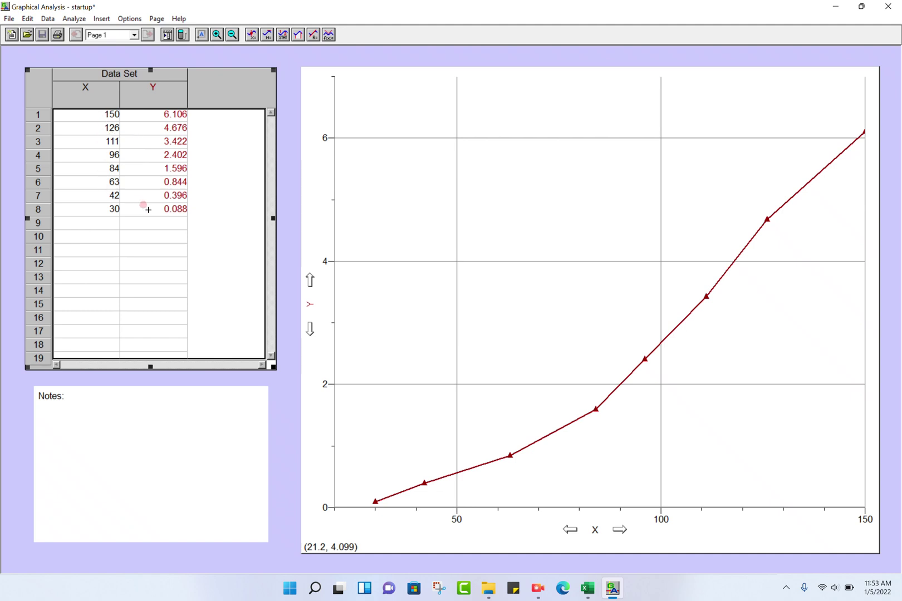
pyautogui.click(92, 94)
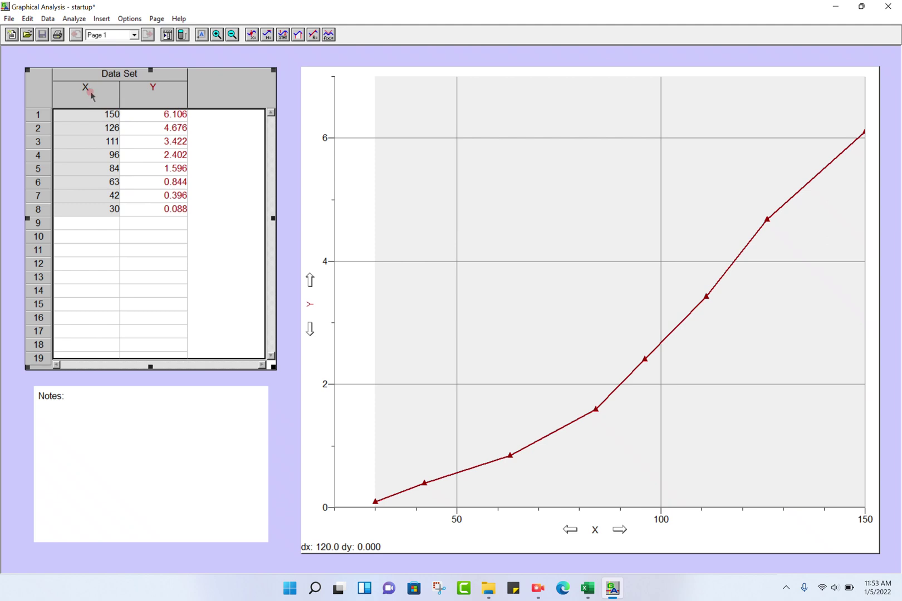
# Step: Rename the X column to Radius, clear its short name X, and give it units mm
pyautogui.doubleClick(89, 91)
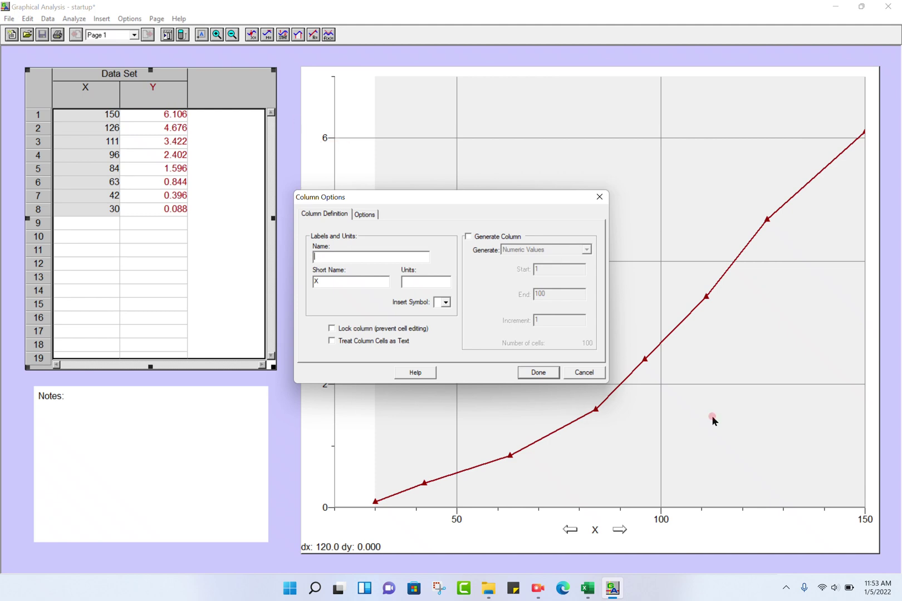
pyautogui.click(570, 372)
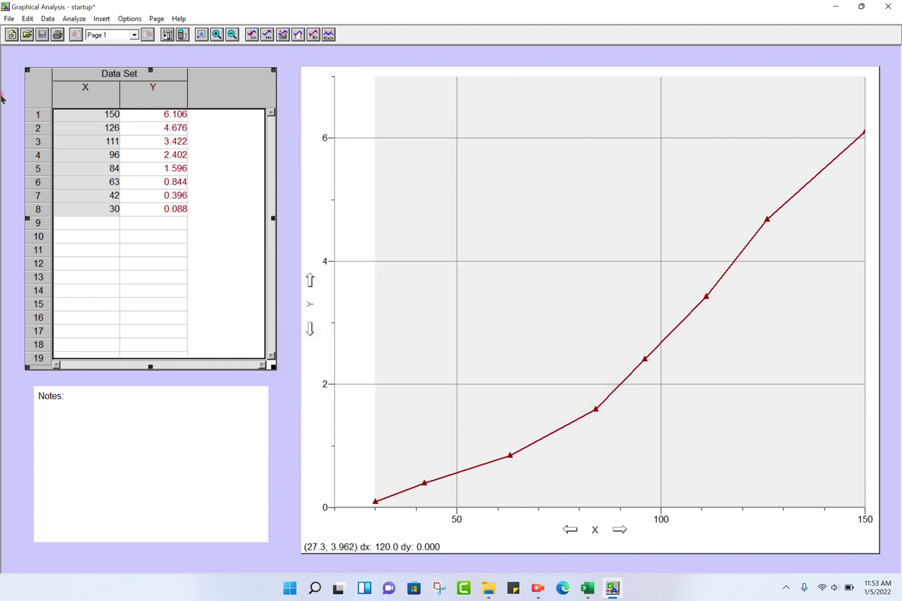
pyautogui.doubleClick(85, 91)
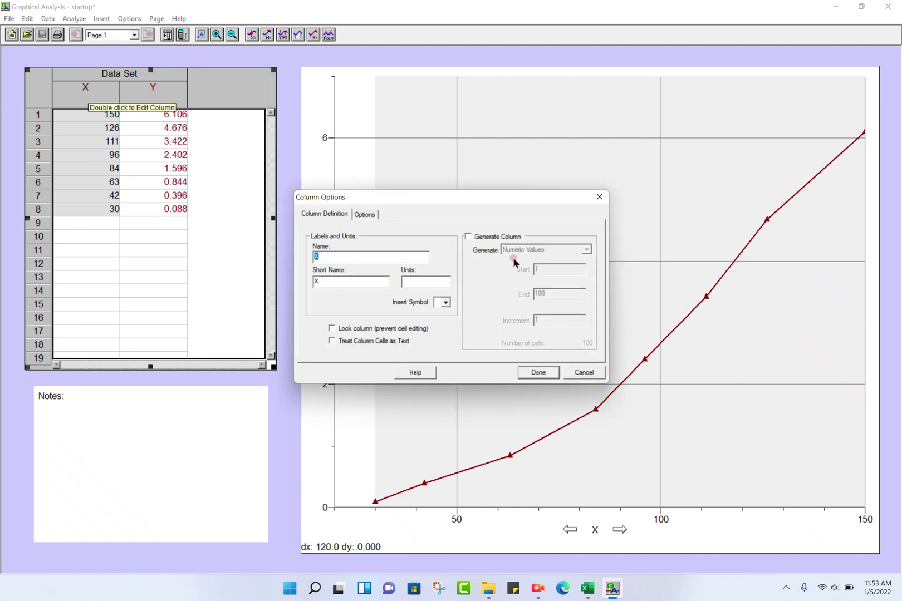
pyautogui.write('Radius')
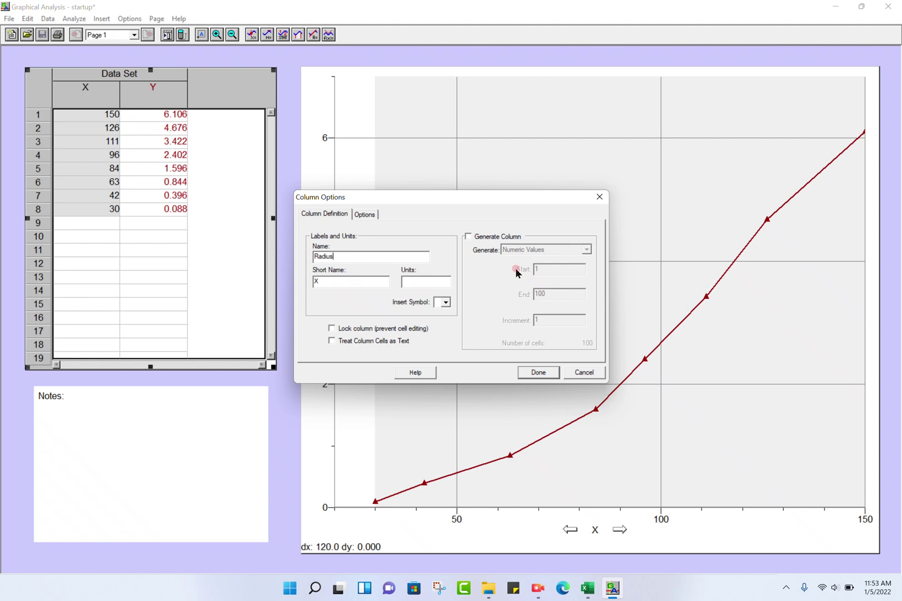
pyautogui.click(355, 278)
pyautogui.press('BackSpace')
pyautogui.click(413, 281)
pyautogui.write('mm')
pyautogui.click(540, 372)
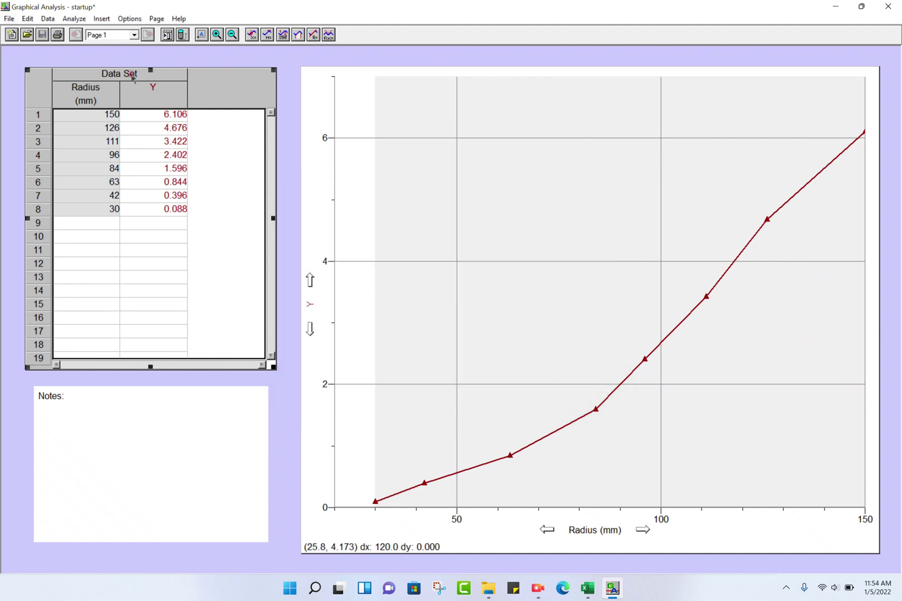
# Step: Rename the Y column to Mass, clear its short name Y, and give it units grams
pyautogui.doubleClick(151, 88)
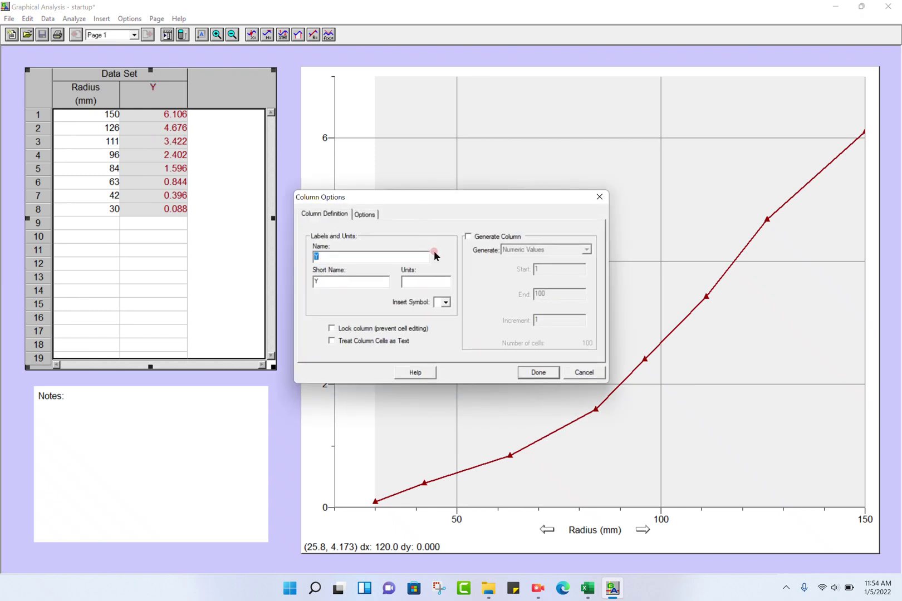
pyautogui.write('Mass')
pyautogui.click(390, 282)
pyautogui.press('BackSpace')
pyautogui.click(409, 280)
pyautogui.write('grams')
pyautogui.click(535, 371)
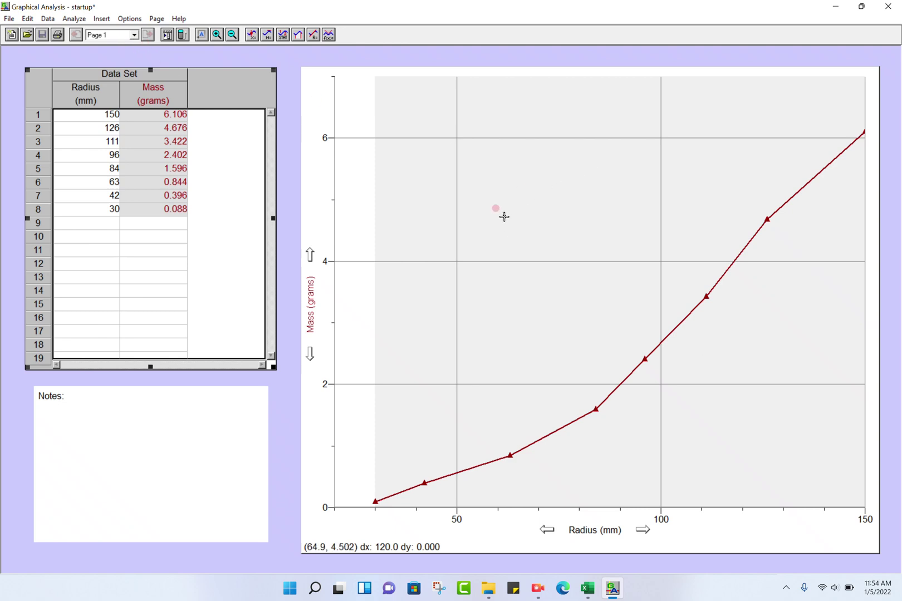
pyautogui.click(102, 21)
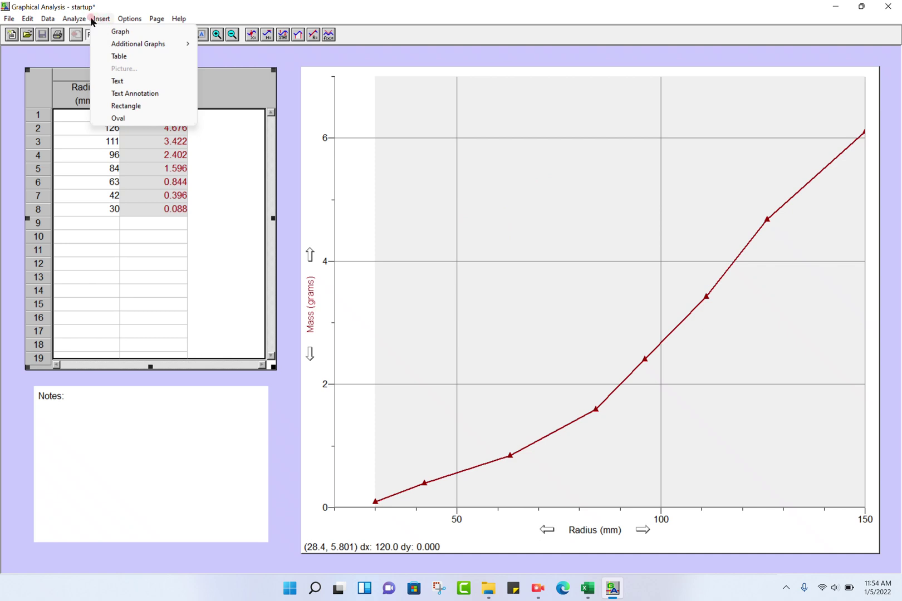
# Step: Start a new calculated column named lnRadius, replacing the default short name CC
pyautogui.click(49, 20)
pyautogui.click(49, 20)
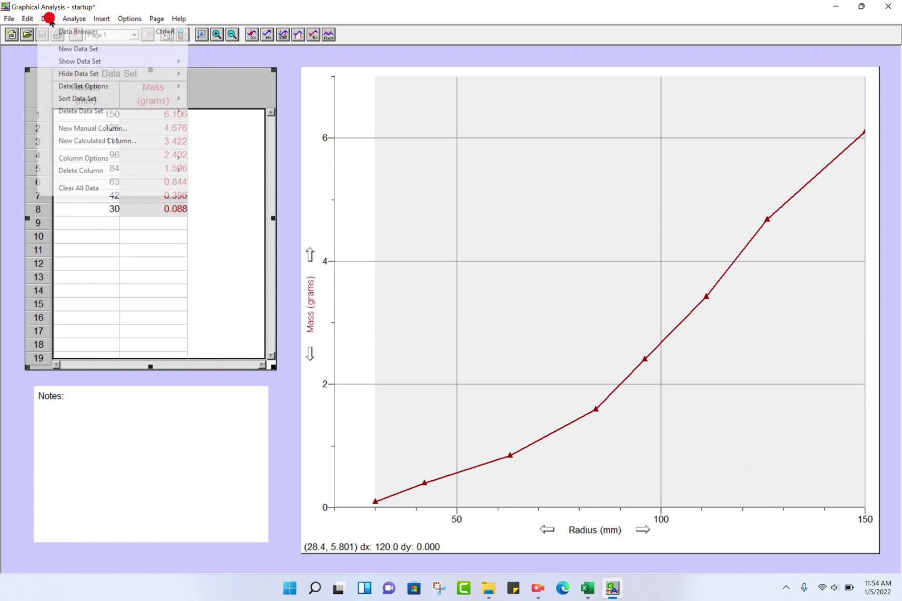
pyautogui.click(109, 144)
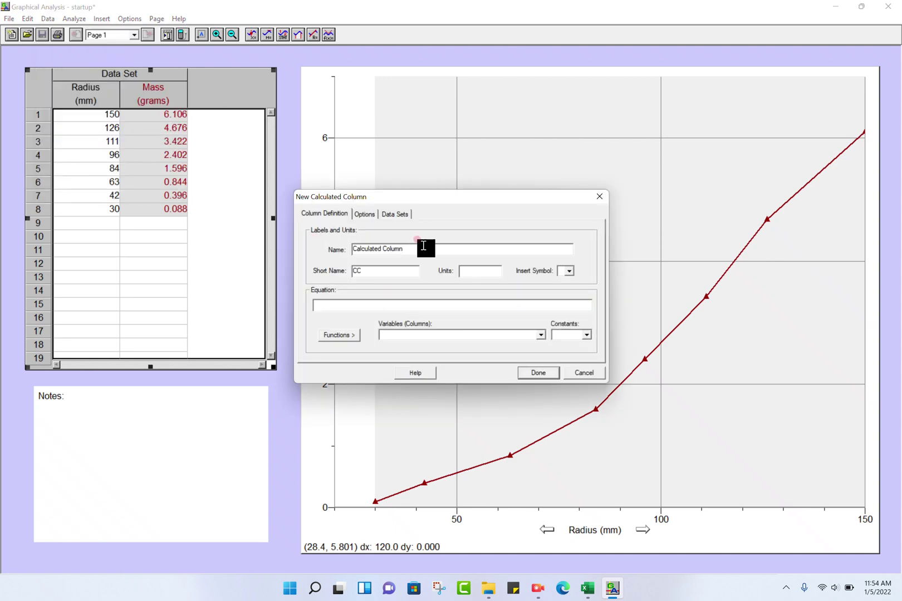
pyautogui.moveTo(421, 248); pyautogui.dragTo(354, 248)
pyautogui.press('BackSpace')
pyautogui.write('dius')
pyautogui.doubleClick(379, 267)
pyautogui.press('BackSpace')
pyautogui.write('lnRadius')
# Step: Set the column's equation to ln("Radius") and create it
pyautogui.click(433, 306)
pyautogui.click(353, 336)
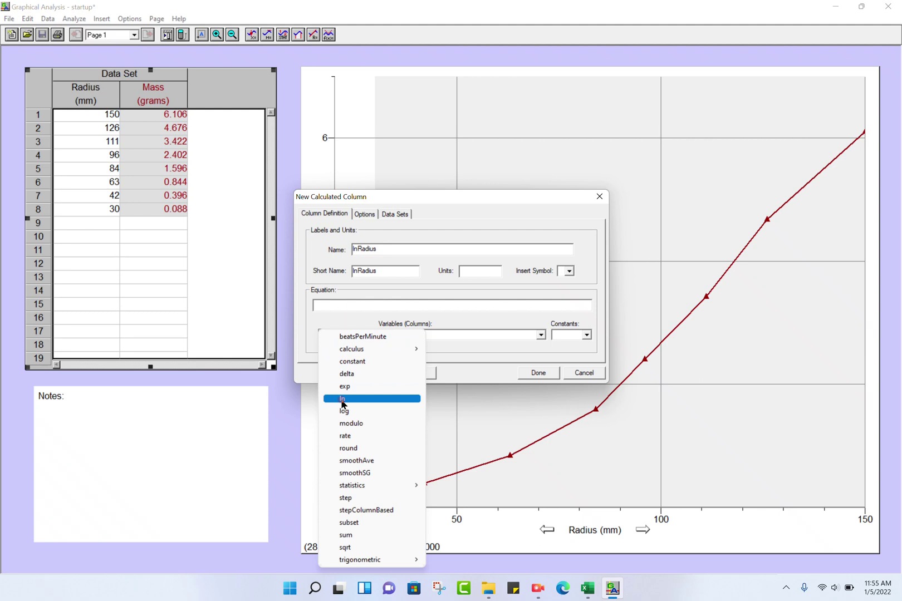
pyautogui.click(342, 400)
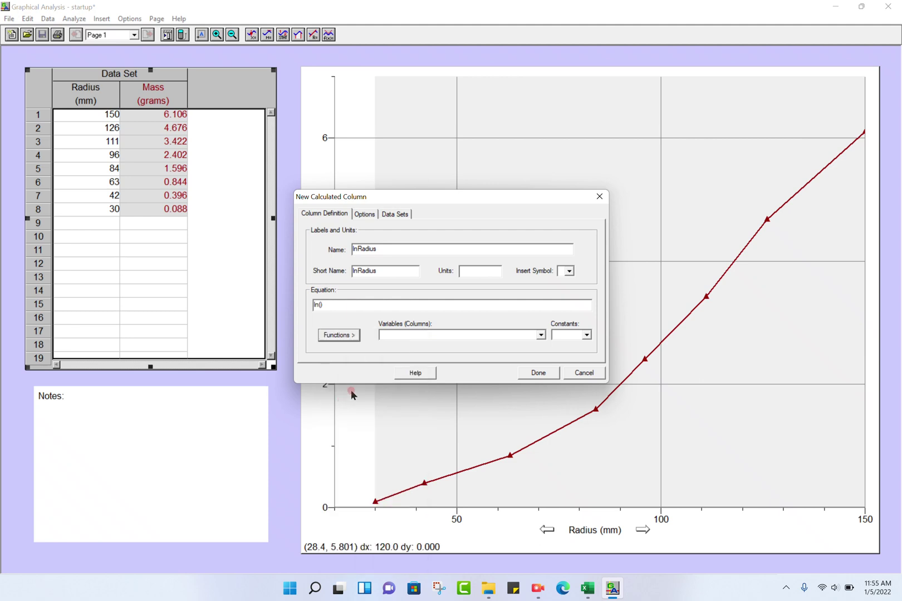
pyautogui.click(317, 302)
pyautogui.click(391, 327)
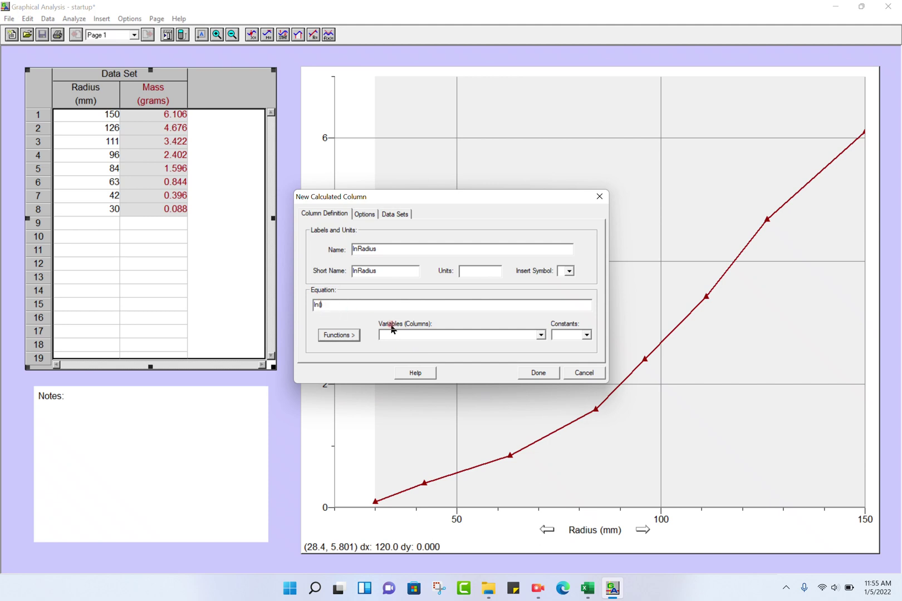
pyautogui.click(540, 336)
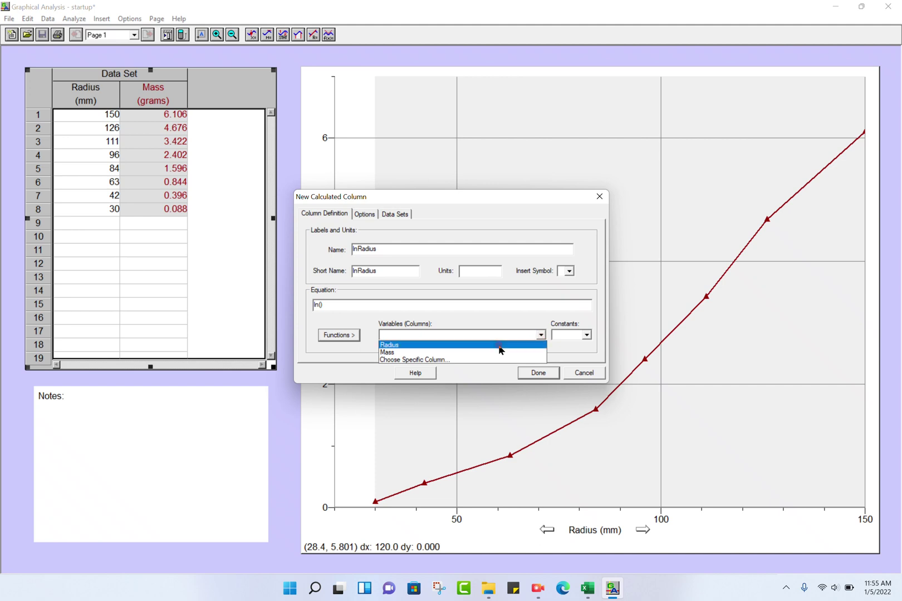
pyautogui.click(423, 348)
pyautogui.click(532, 372)
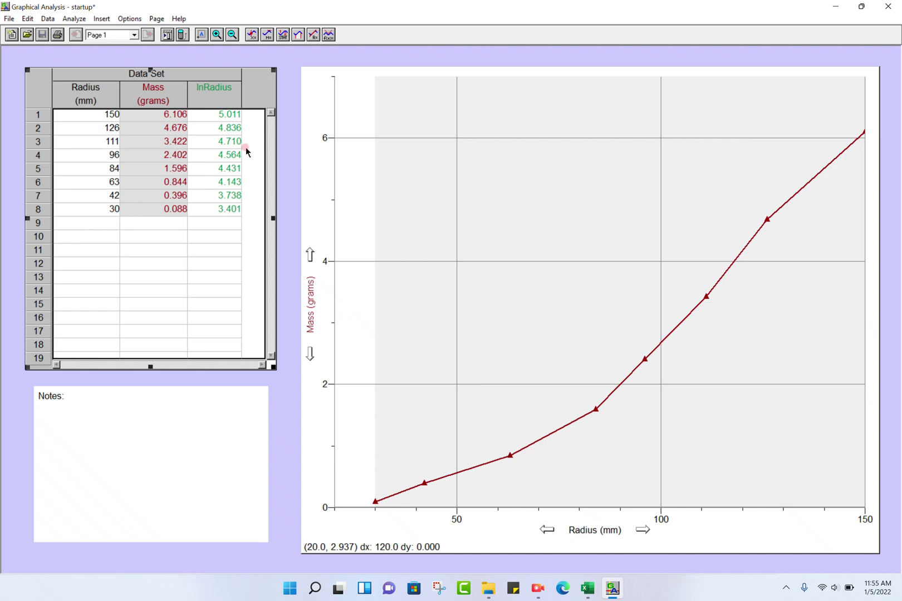
# Step: Start a second calculated column named lnMass with short name ln
pyautogui.click(49, 19)
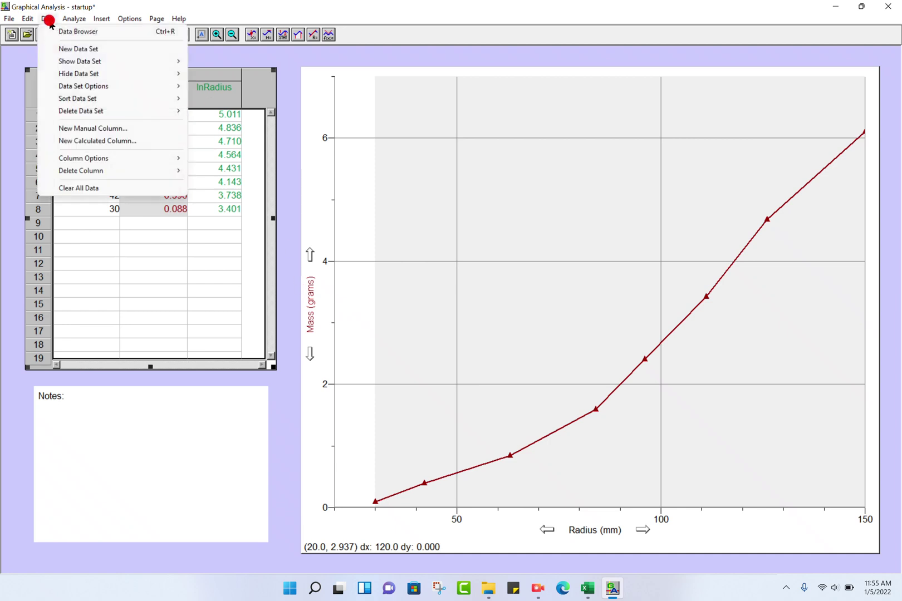
pyautogui.click(105, 142)
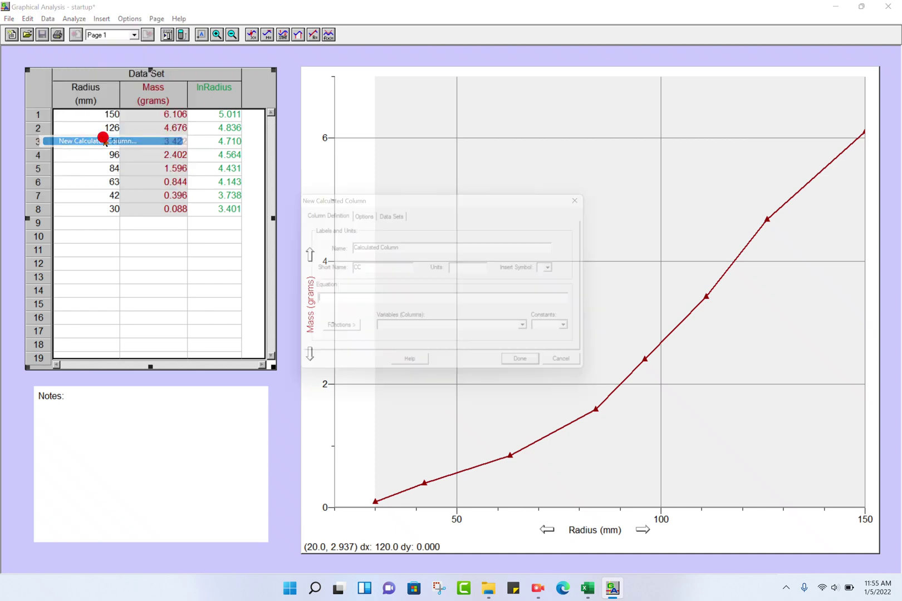
pyautogui.moveTo(417, 246); pyautogui.dragTo(340, 240)
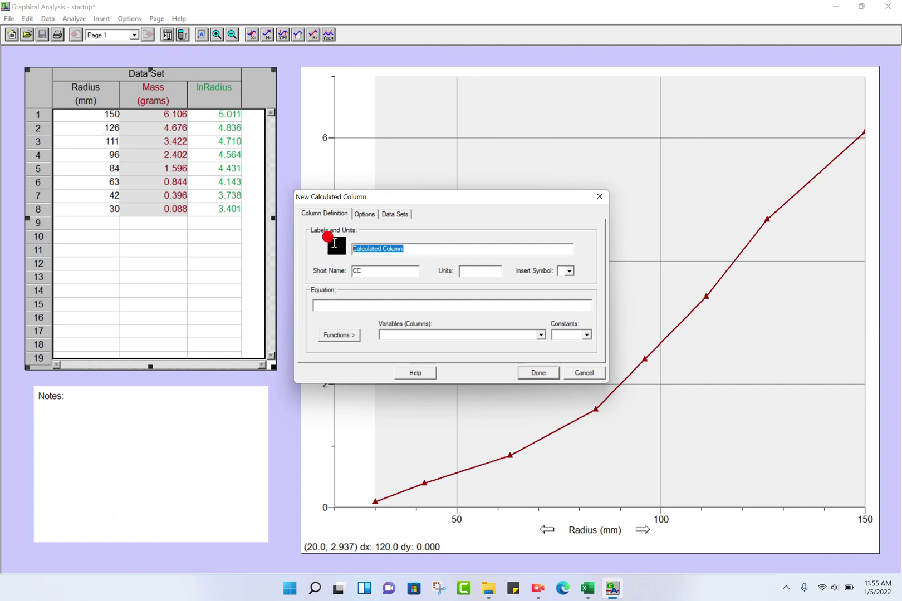
pyautogui.press('BackSpace')
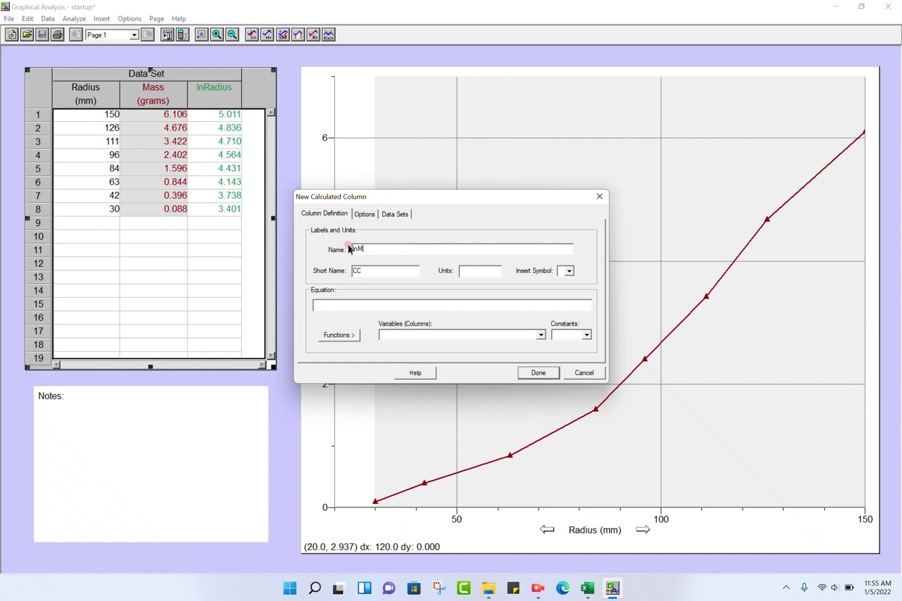
pyautogui.write('lnMass')
pyautogui.click(372, 277)
pyautogui.write('ln')
# Step: Set its equation to ln("Mass"), removing the duplicate Mass, and create the column
pyautogui.click(368, 304)
pyautogui.click(350, 338)
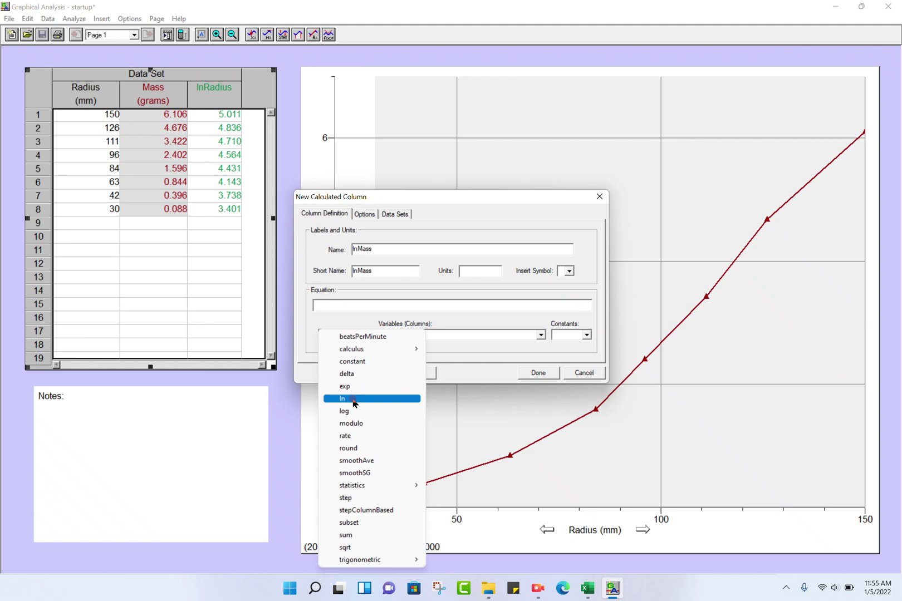
pyautogui.click(354, 399)
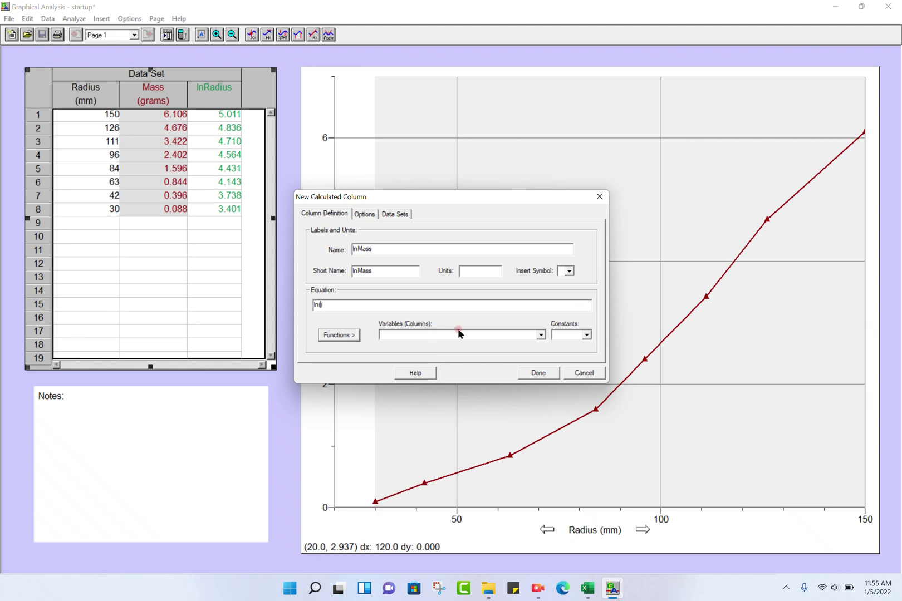
pyautogui.click(500, 336)
pyautogui.click(540, 335)
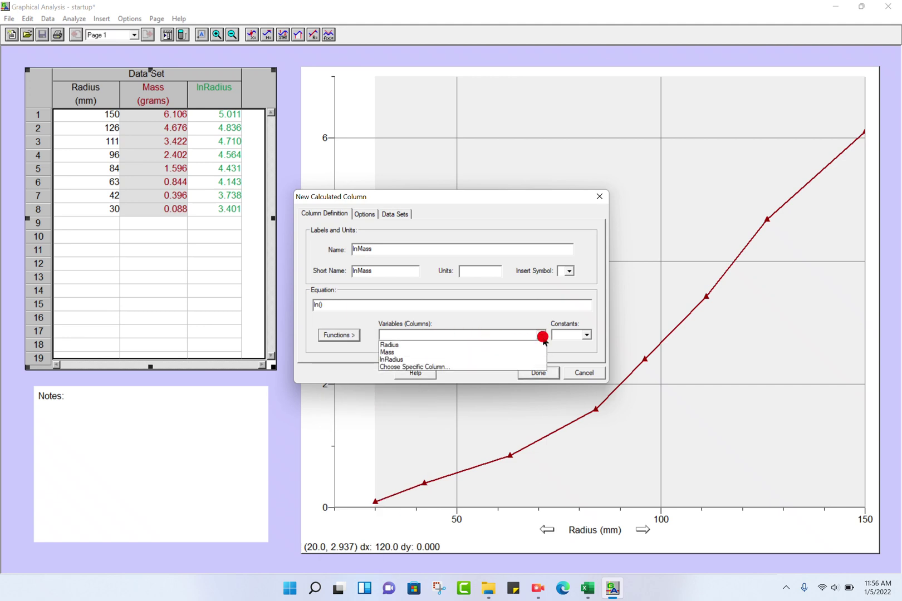
pyautogui.click(443, 352)
pyautogui.click(500, 331)
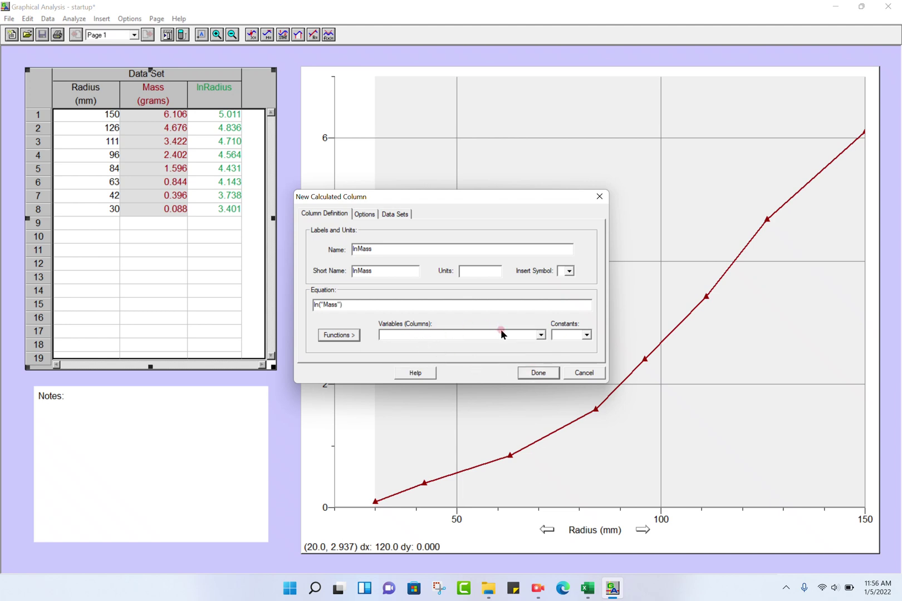
pyautogui.click(540, 335)
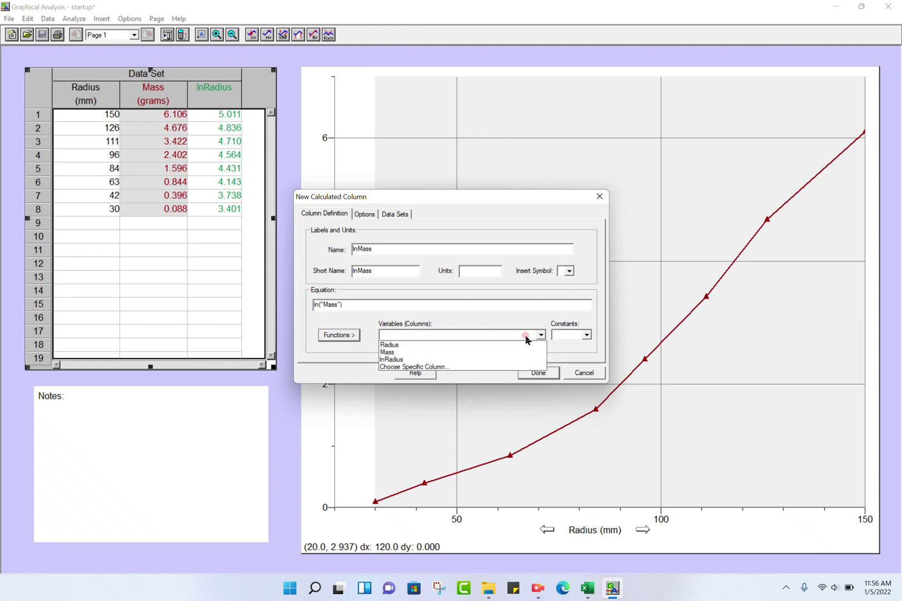
pyautogui.click(393, 354)
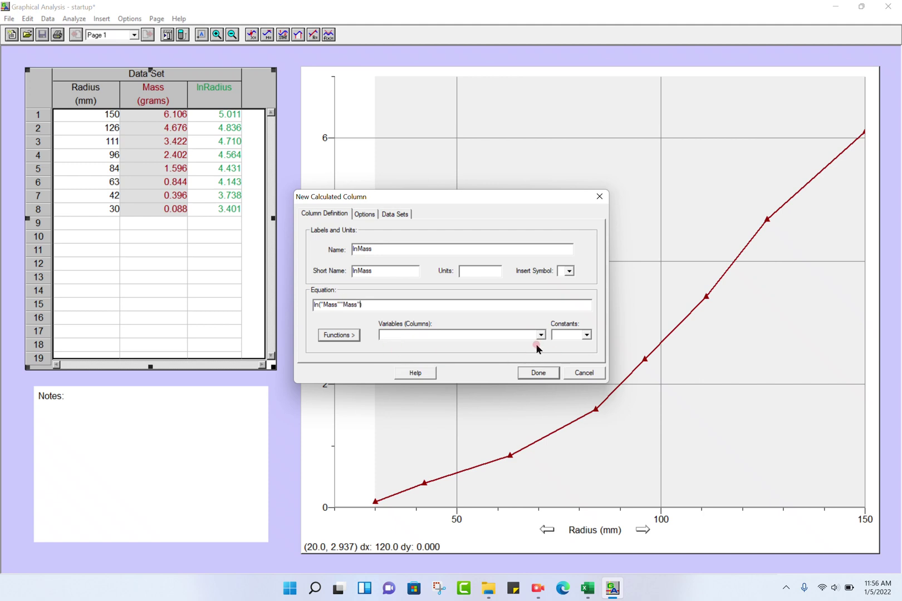
pyautogui.press('BackSpace')
pyautogui.press('BackSpace')
pyautogui.press('BackSpace')
pyautogui.press('BackSpace')
pyautogui.click(538, 372)
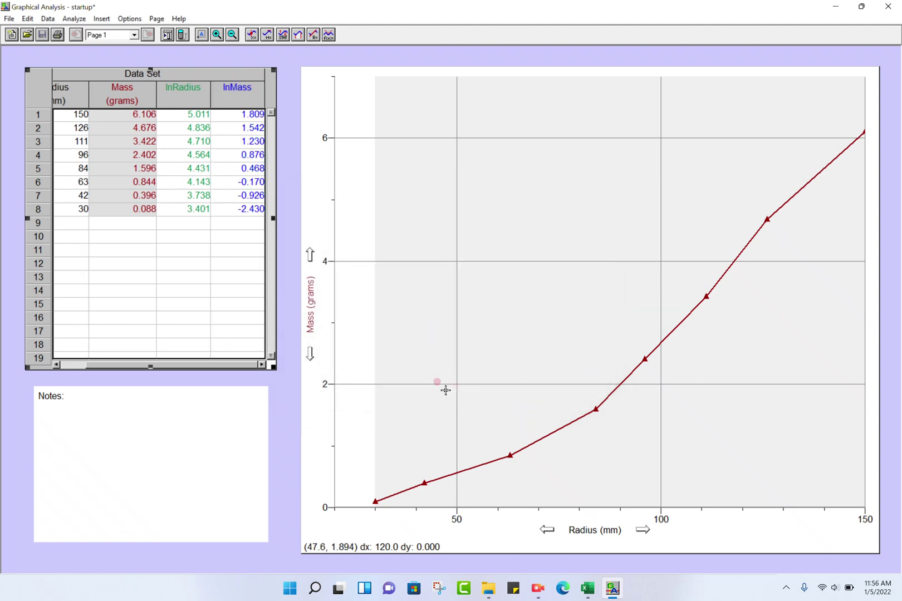
# Step: Plot lnMass on the vertical axis and lnRadius on the horizontal axis
pyautogui.click(311, 308)
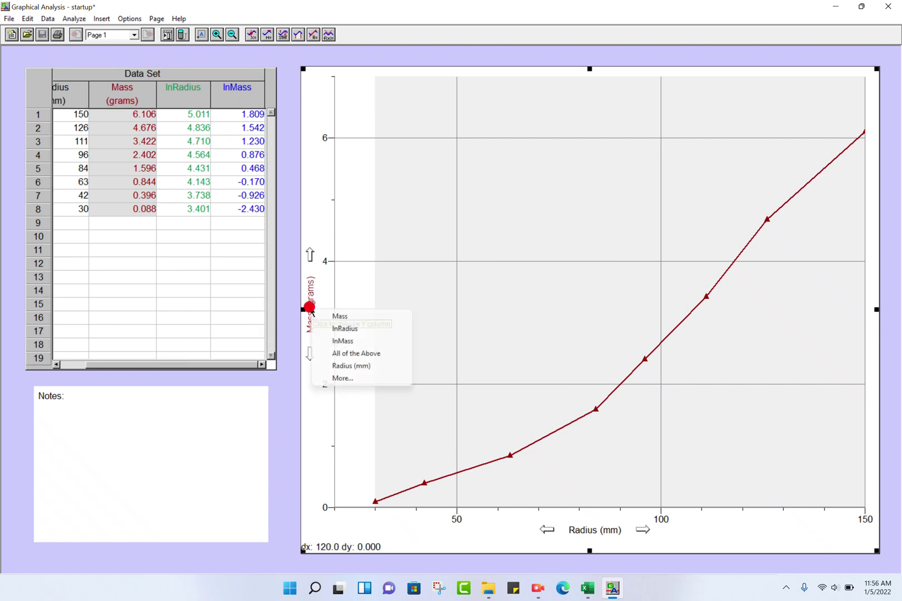
pyautogui.click(338, 341)
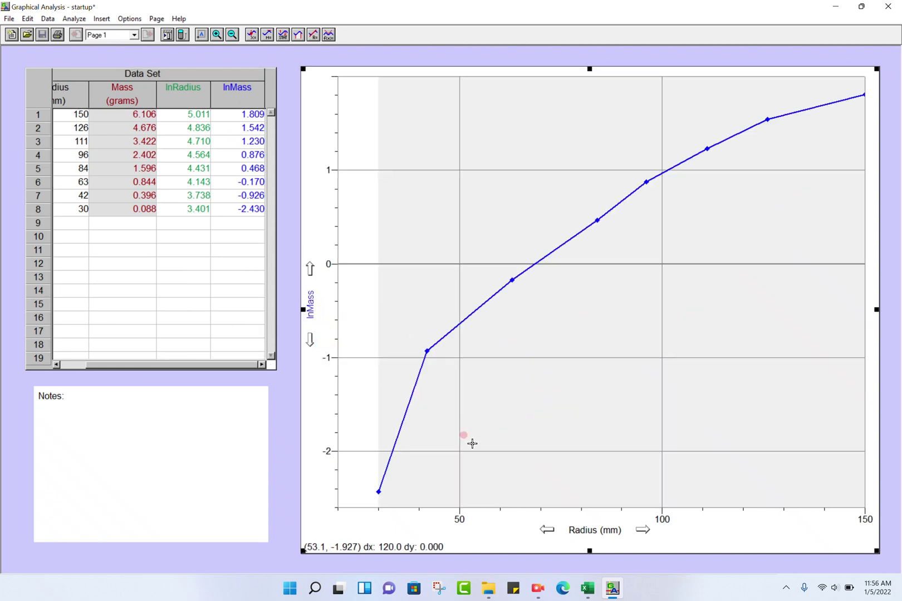
pyautogui.click(589, 533)
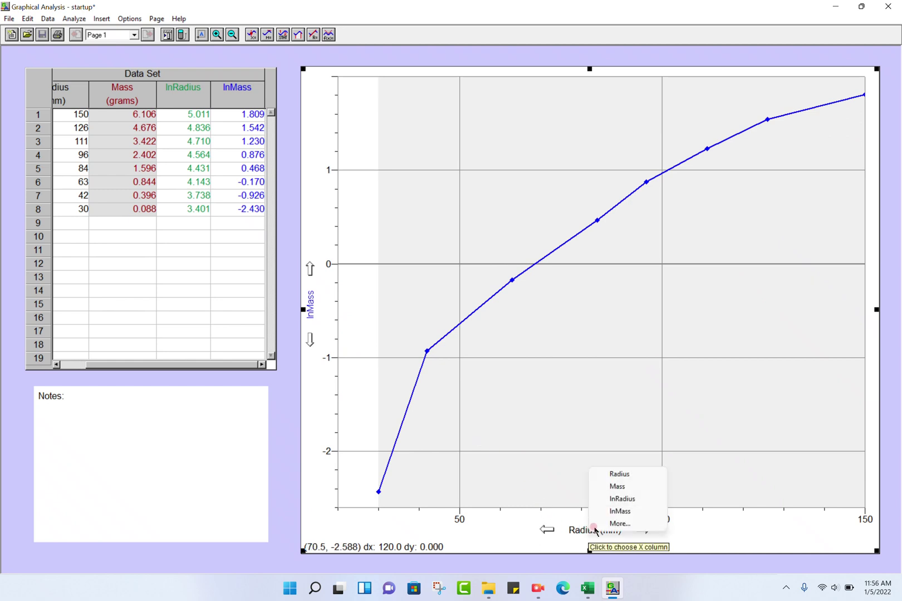
pyautogui.click(623, 500)
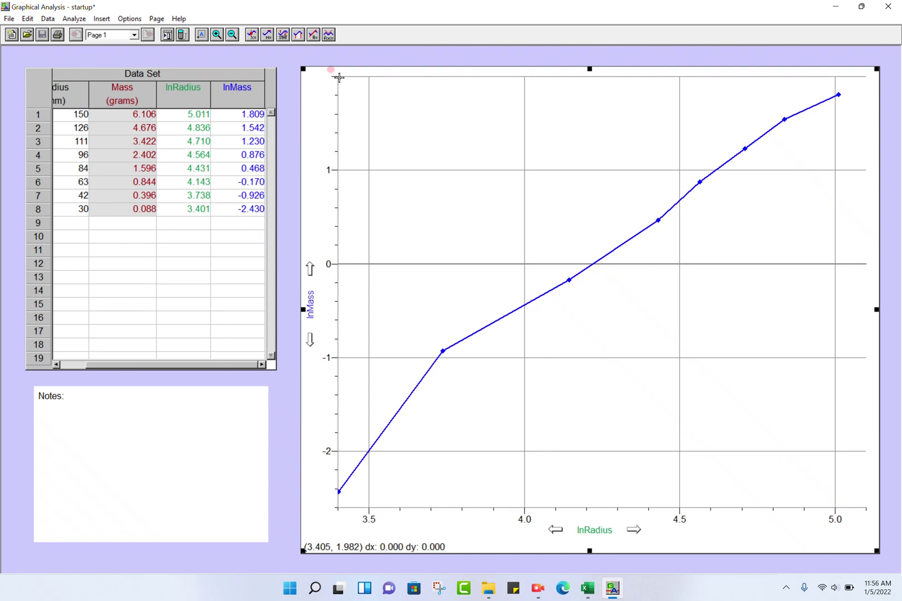
pyautogui.moveTo(339, 77); pyautogui.dragTo(857, 82)
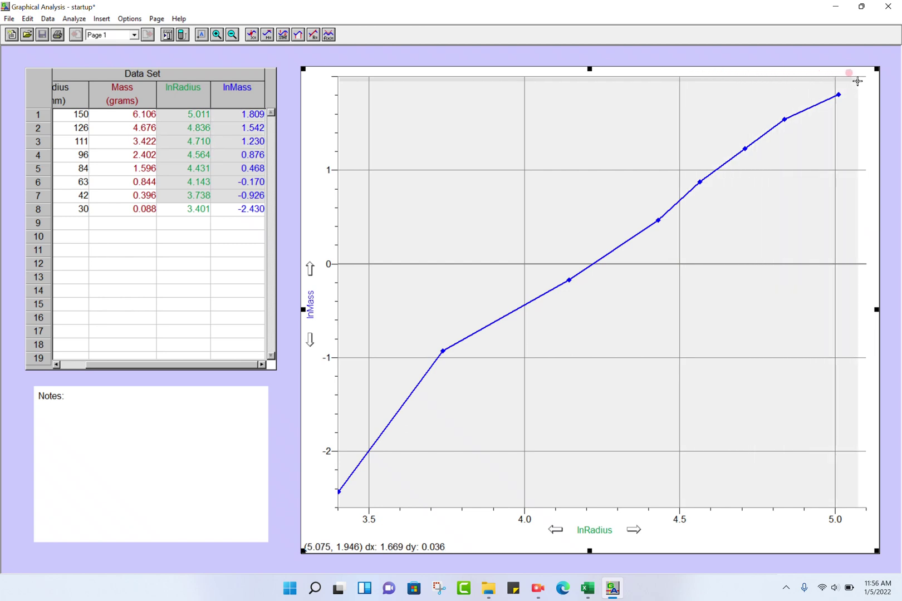
# Step: Apply a linear fit giving slope 2.237, intercept -9.354 and correlation 0.9973
pyautogui.click(314, 36)
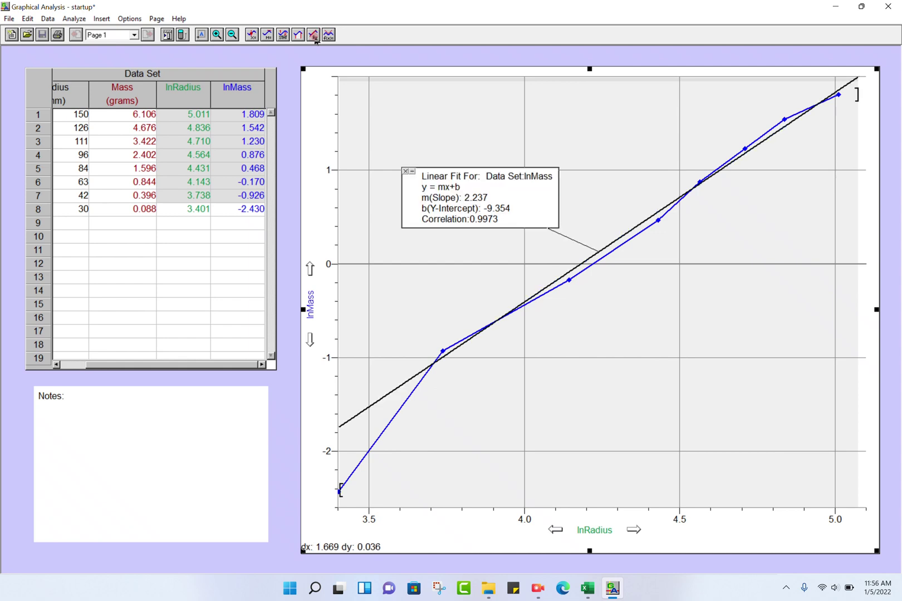
pyautogui.rightClick(524, 196)
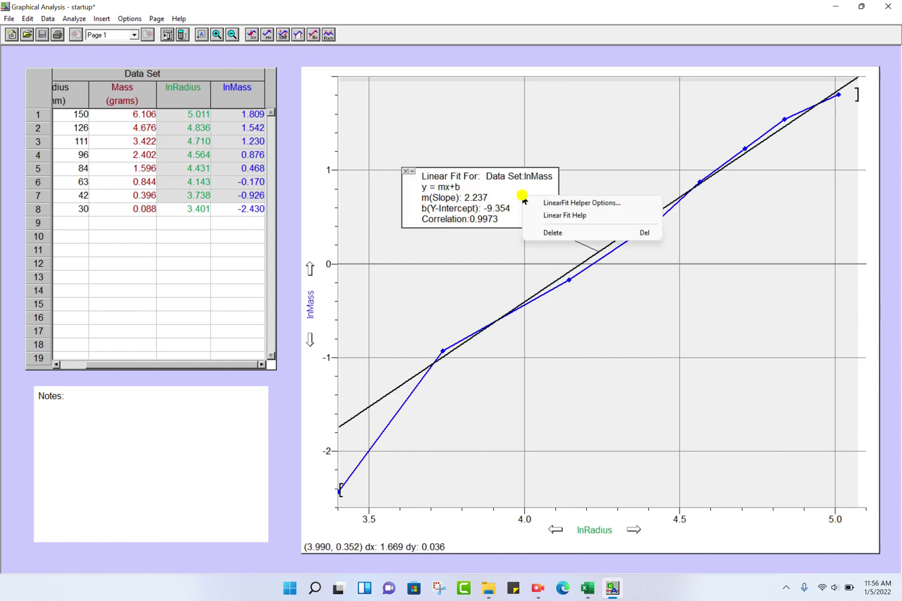
# Step: Set the linear fit box to font size 18 with 7 decimal places precision
pyautogui.click(607, 209)
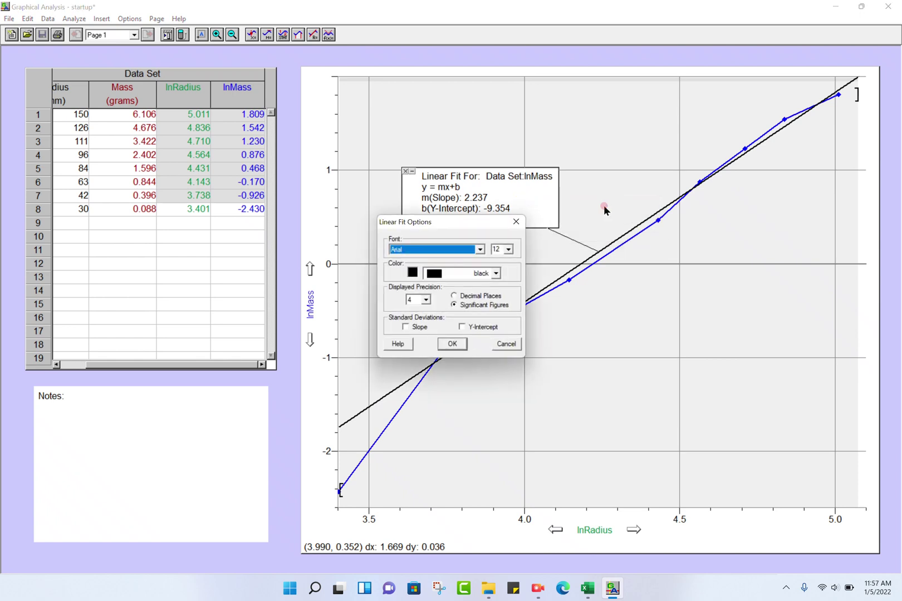
pyautogui.click(508, 249)
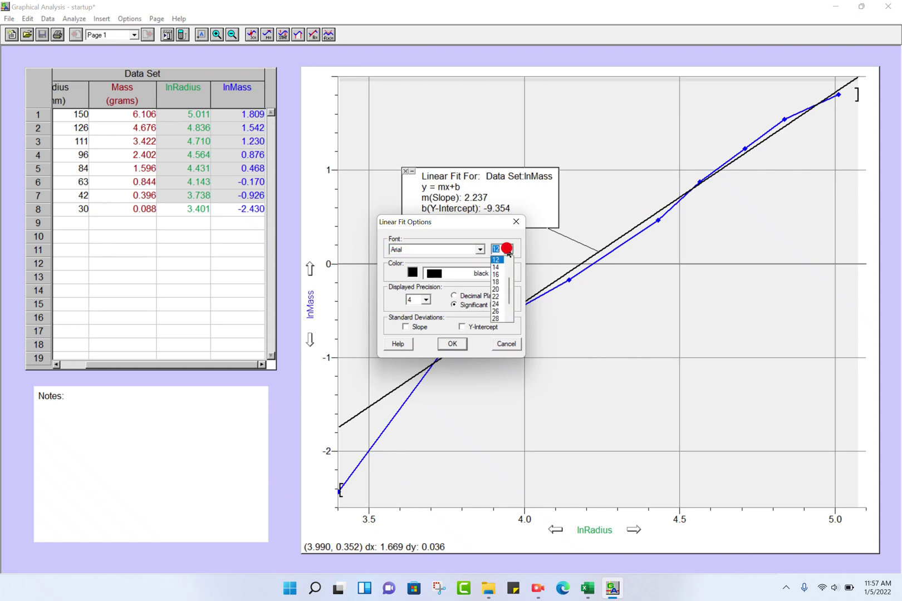
pyautogui.click(498, 283)
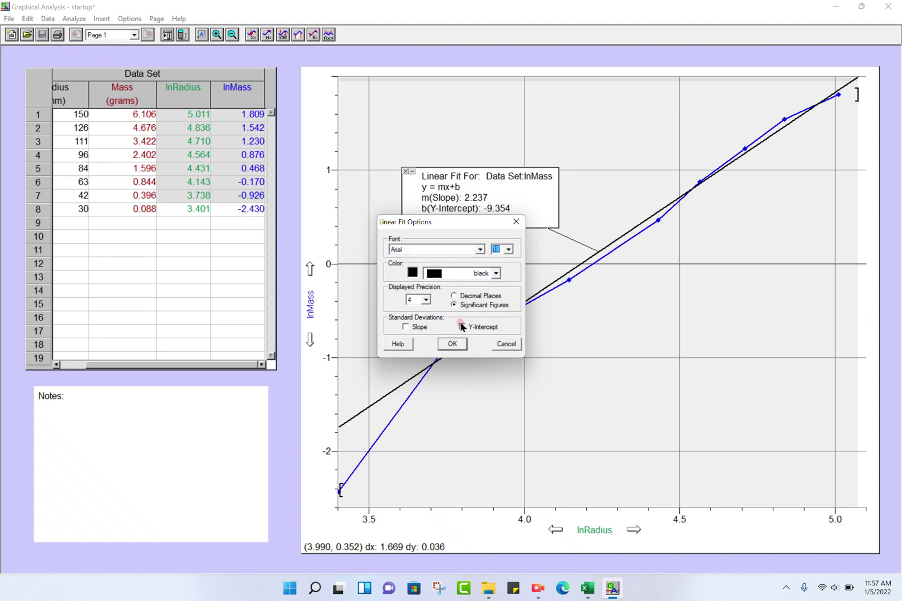
pyautogui.click(457, 297)
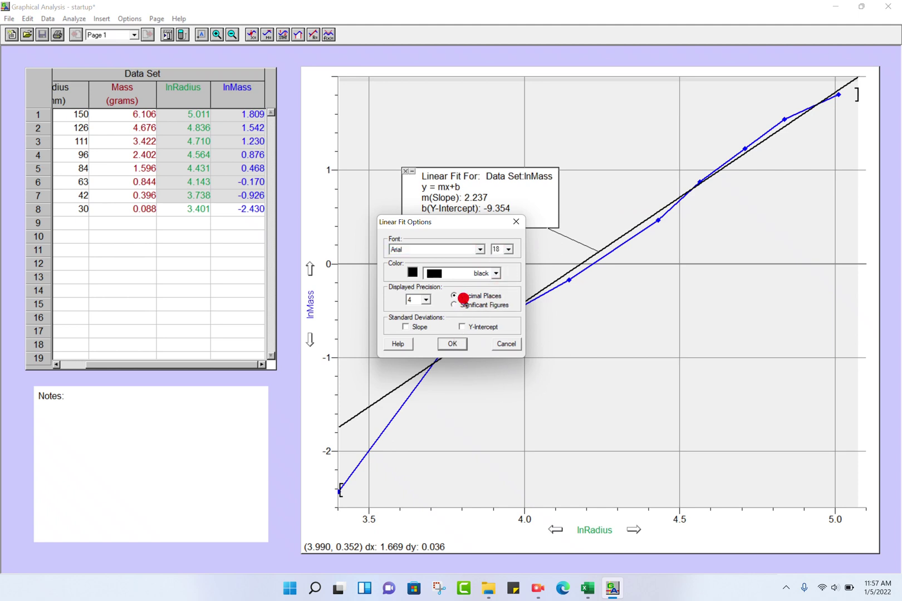
pyautogui.click(418, 301)
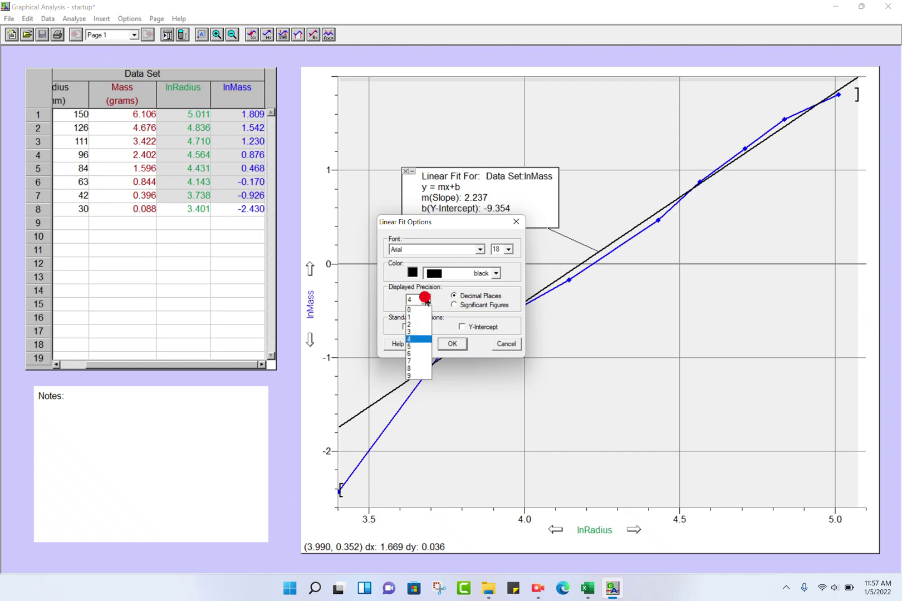
pyautogui.click(415, 360)
pyautogui.click(449, 343)
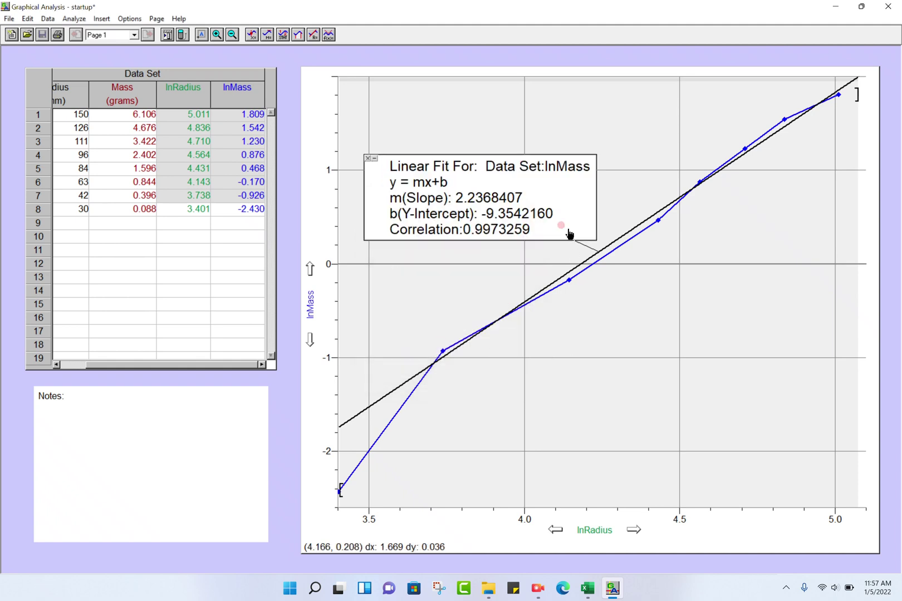
pyautogui.click(548, 190)
# Step: Drag the linear fit box (slope 2.2368407) to the graph's lower-right corner
pyautogui.moveTo(555, 196); pyautogui.dragTo(708, 366)
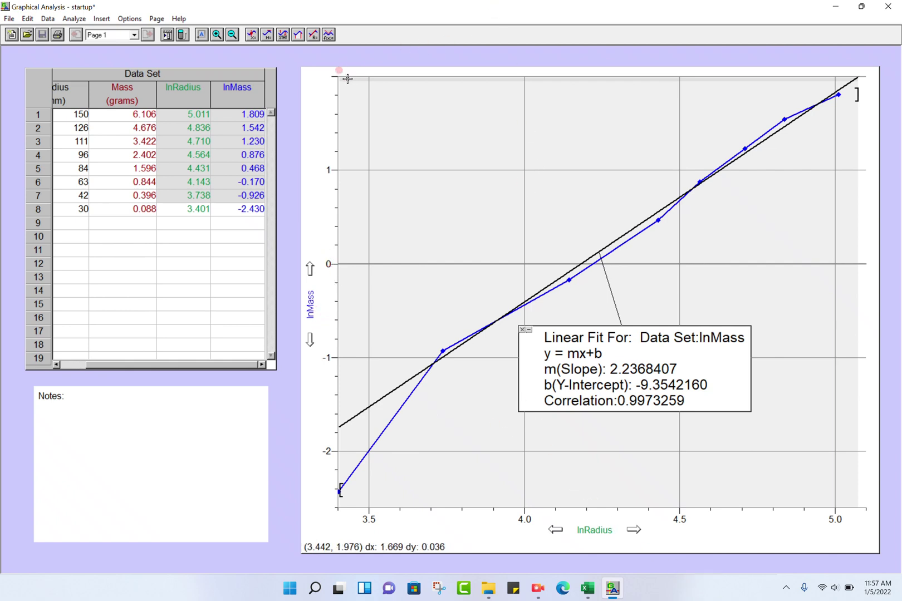
pyautogui.click(327, 95)
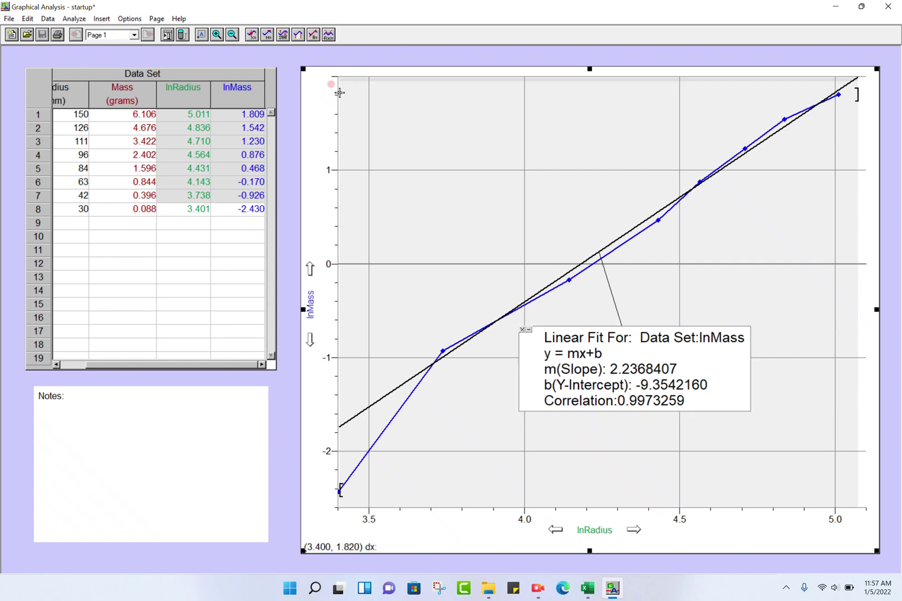
pyautogui.rightClick(438, 106)
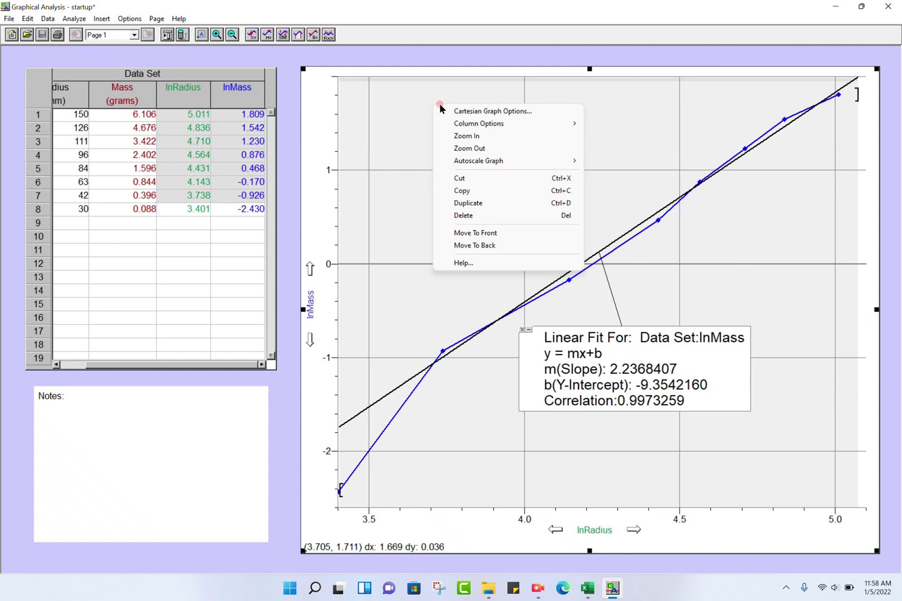
# Step: Enter 'ln(Mass) vs ln(Radius)' as the title in Cartesian Graph Options
pyautogui.click(475, 112)
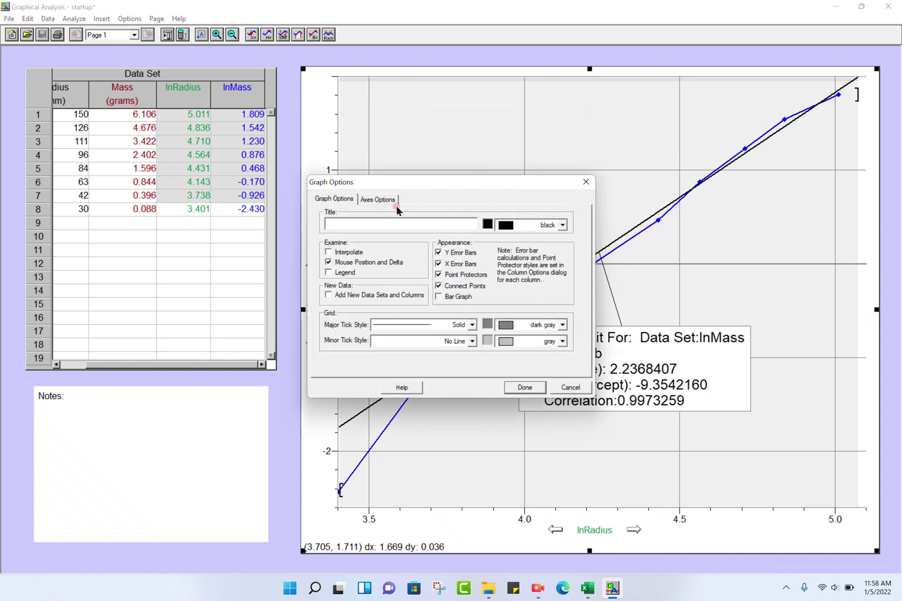
pyautogui.click(374, 220)
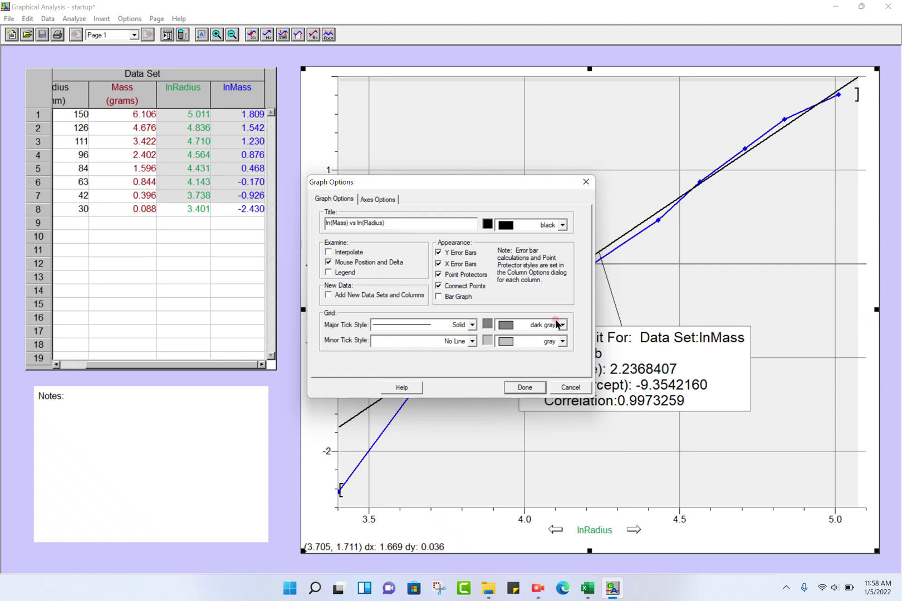
pyautogui.click(526, 387)
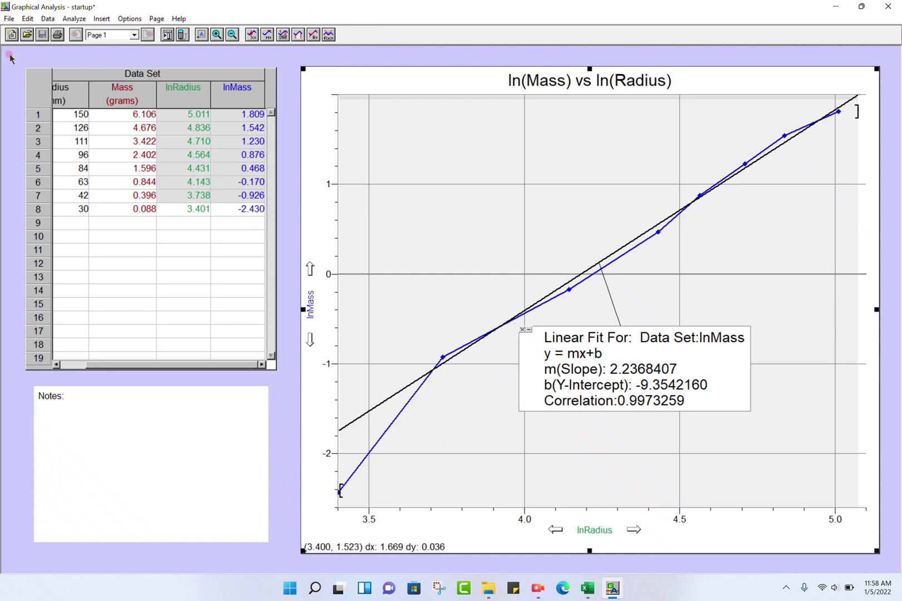
# Step: Save the analysis via Save As under the file name lnMassvslnRadius.ga3
pyautogui.click(9, 19)
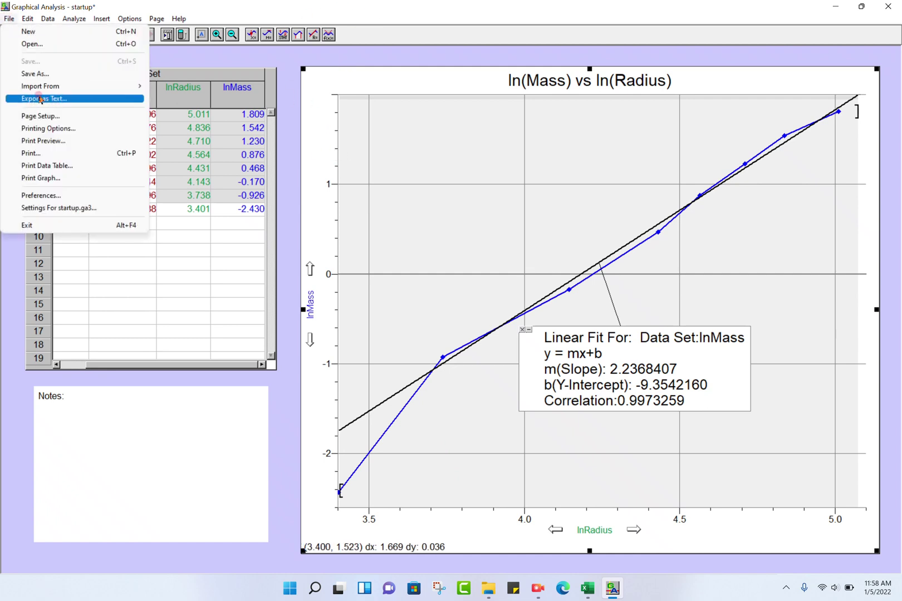
pyautogui.click(39, 76)
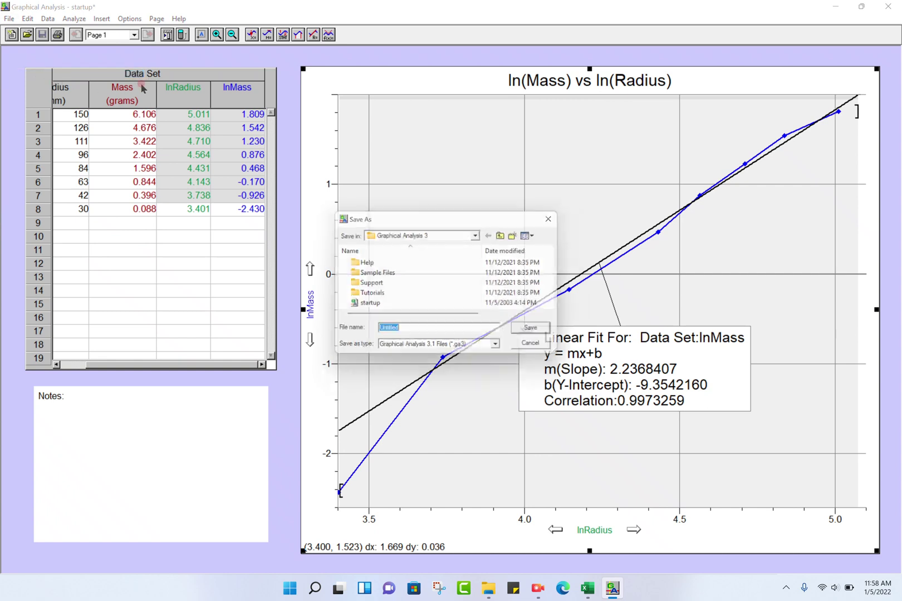
pyautogui.write('lnMassvslnRadius')
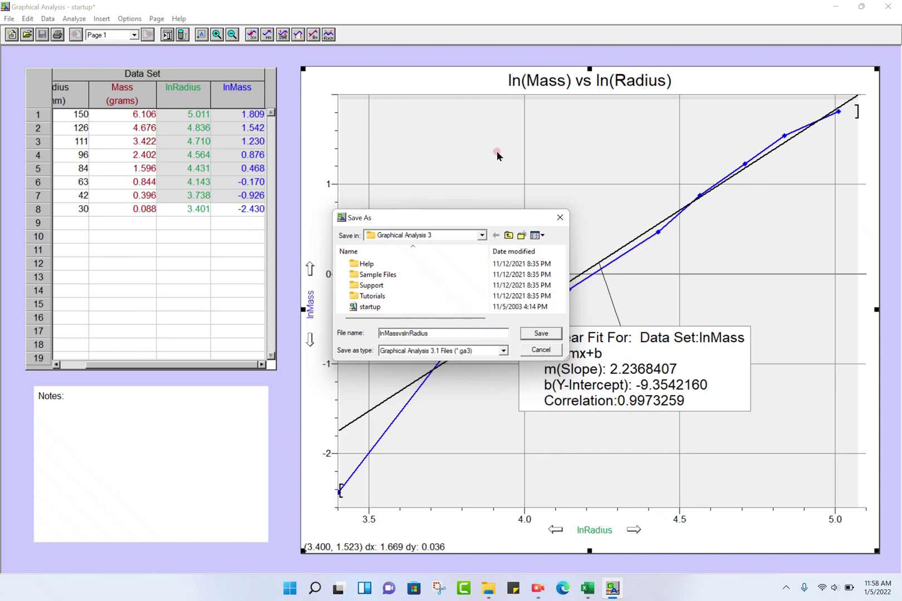
pyautogui.click(540, 333)
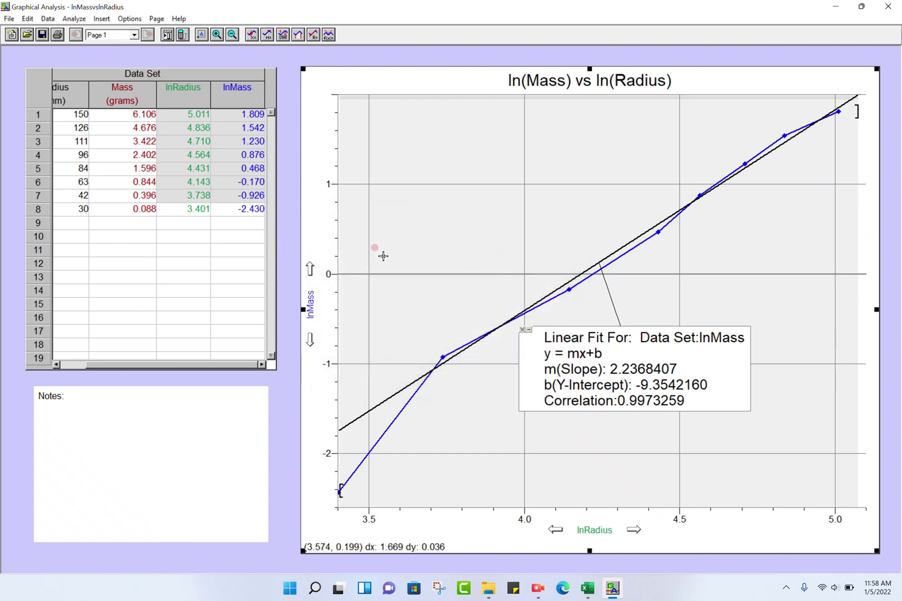